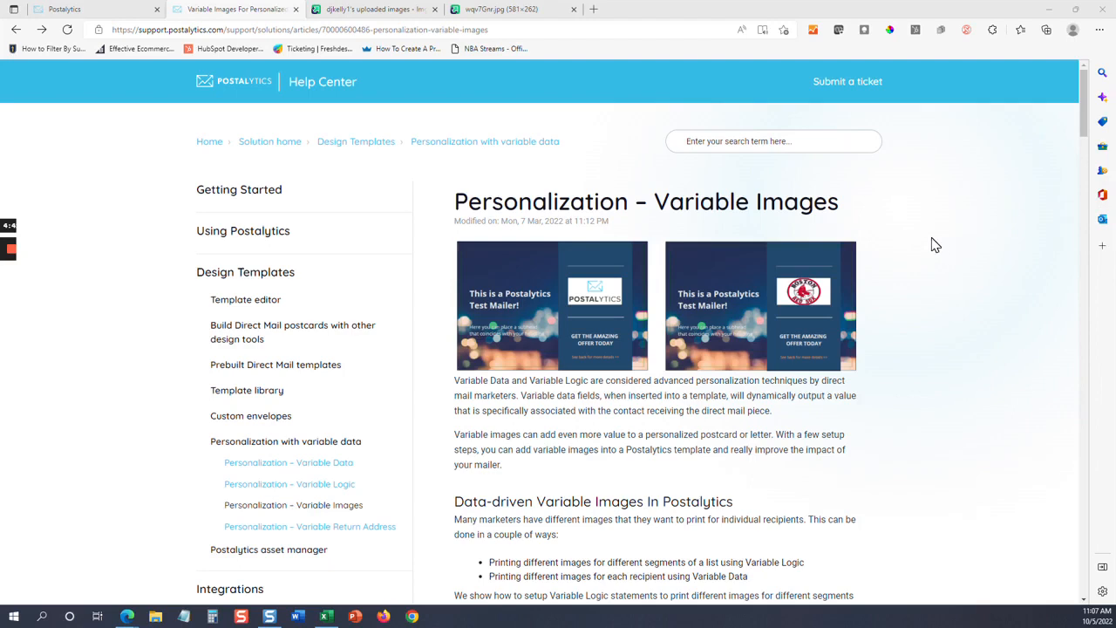
Step: Review the Variable Images help article's introduction and sample list, and view the uploaded images on imgur
{"action": "scroll", "coordinate": [932, 245], "scroll_direction": "down", "scroll_amount": 4}
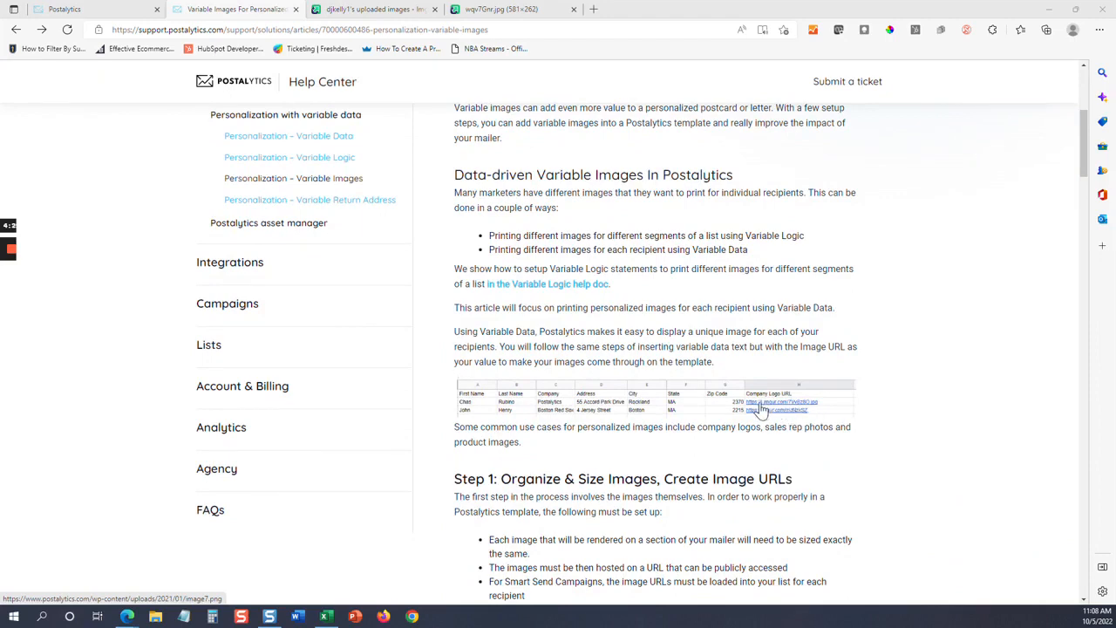
{"action": "scroll", "coordinate": [877, 361], "scroll_direction": "up", "scroll_amount": 2}
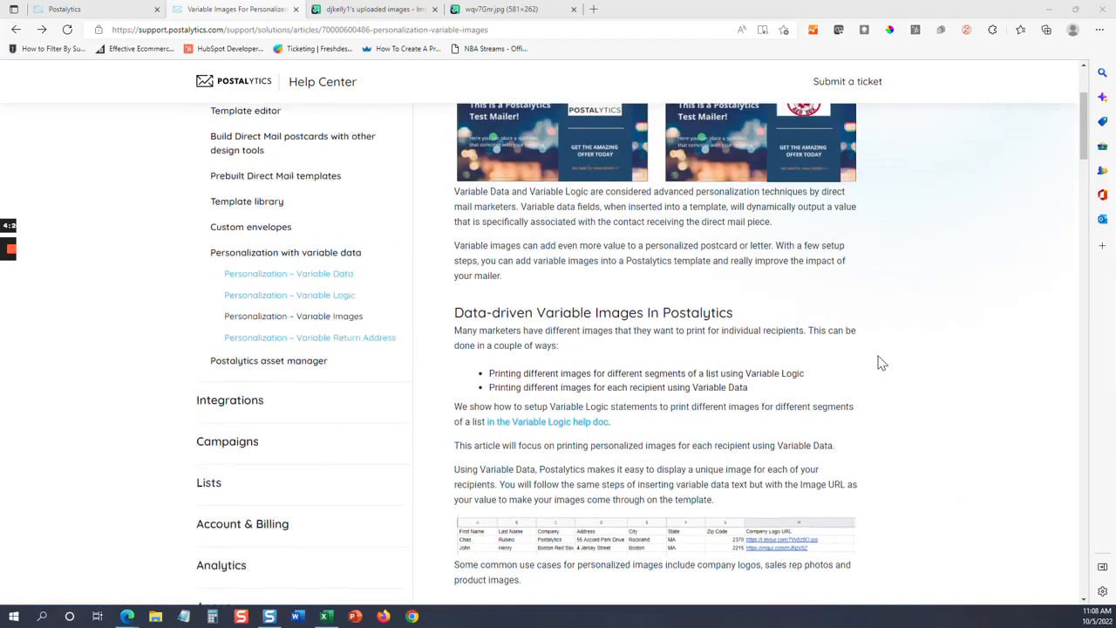
{"action": "left_click", "coordinate": [340, 16]}
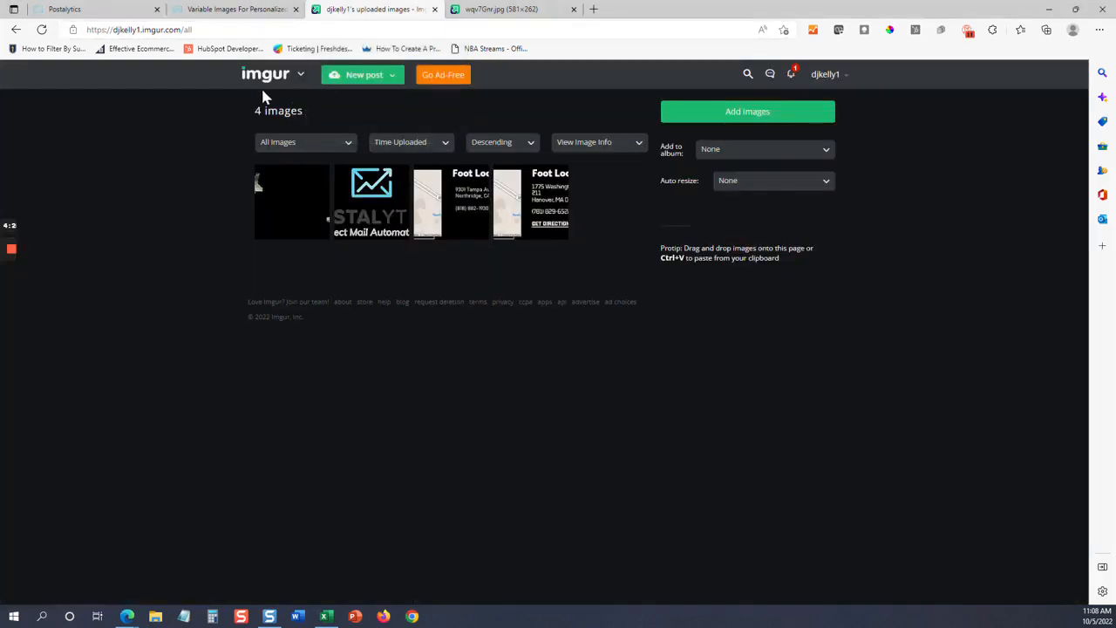
{"action": "mouse_move", "coordinate": [267, 196]}
Step: Switch to the Variable Image Sample List workbook in Excel, widen the Company Logo column and inspect both rows' logo and store location URLs
{"action": "left_click", "coordinate": [325, 616]}
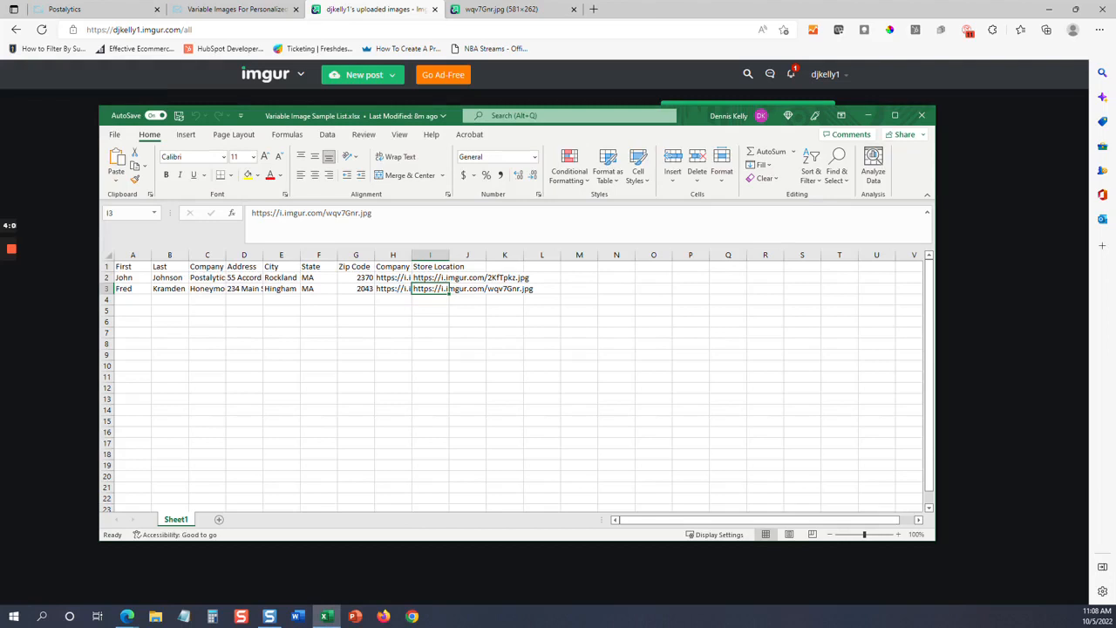
{"action": "left_click_drag", "start_coordinate": [412, 255], "coordinate": [465, 255]}
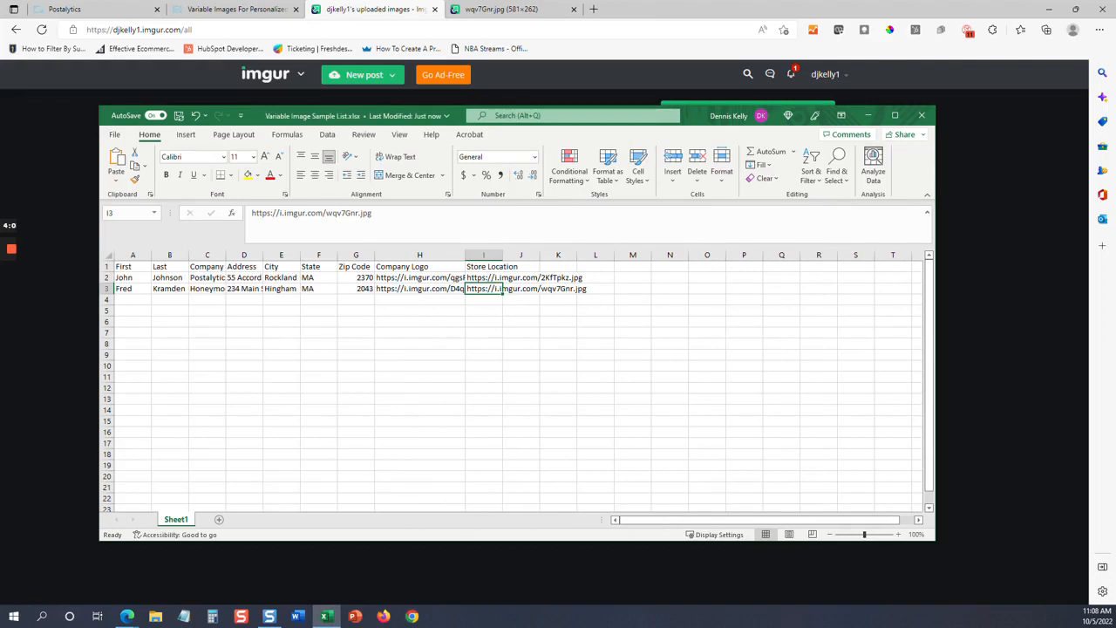
{"action": "left_click", "coordinate": [462, 278]}
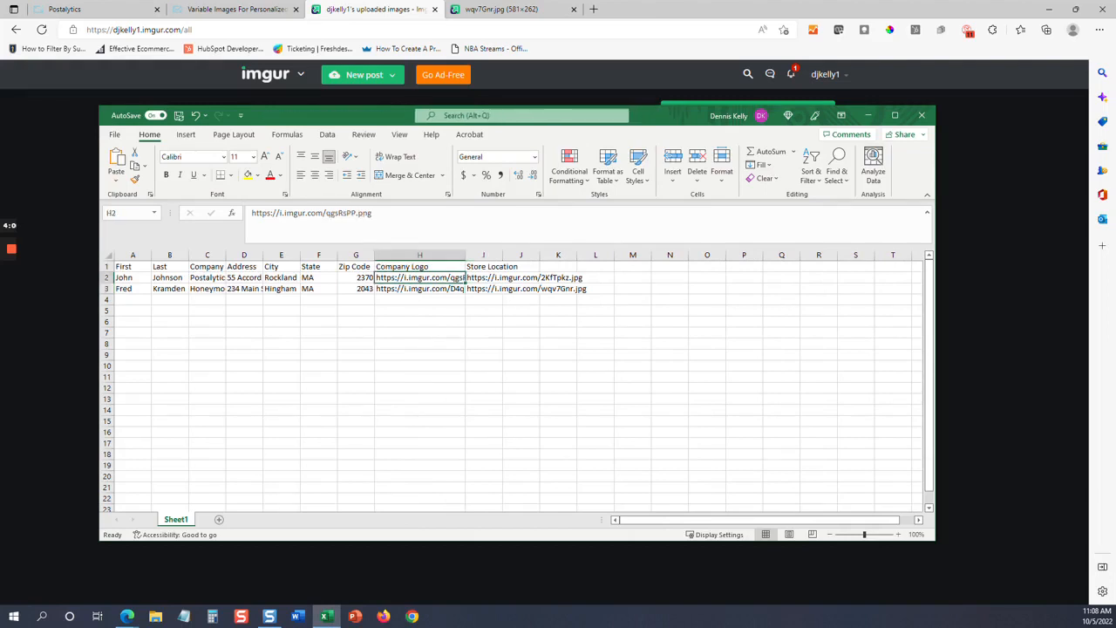
{"action": "left_click", "coordinate": [421, 288]}
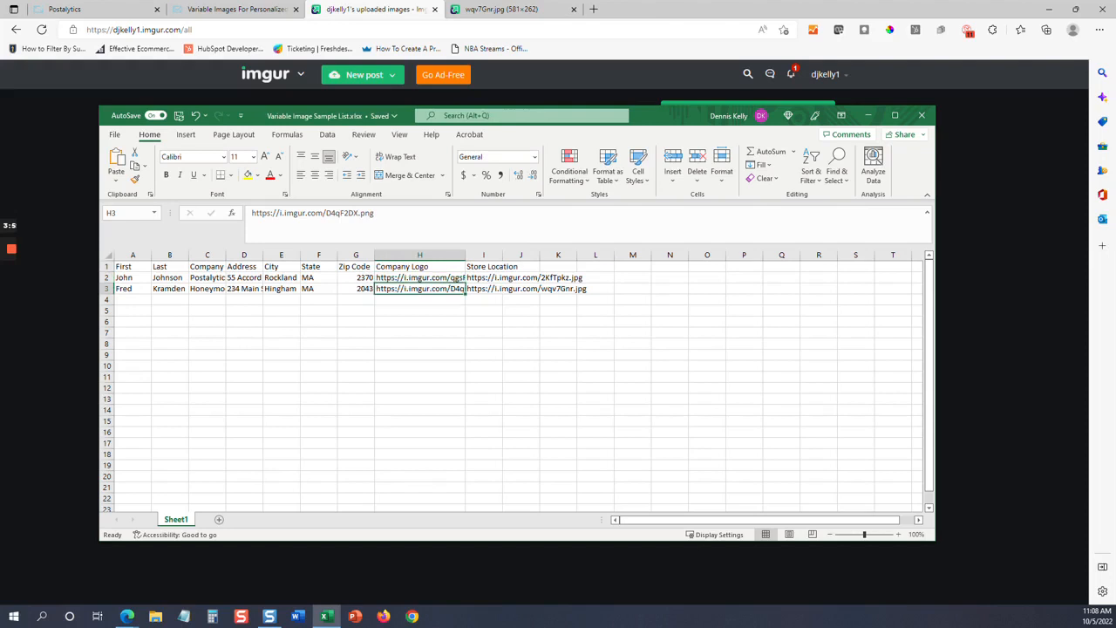
{"action": "left_click", "coordinate": [435, 277]}
{"action": "left_click", "coordinate": [503, 278]}
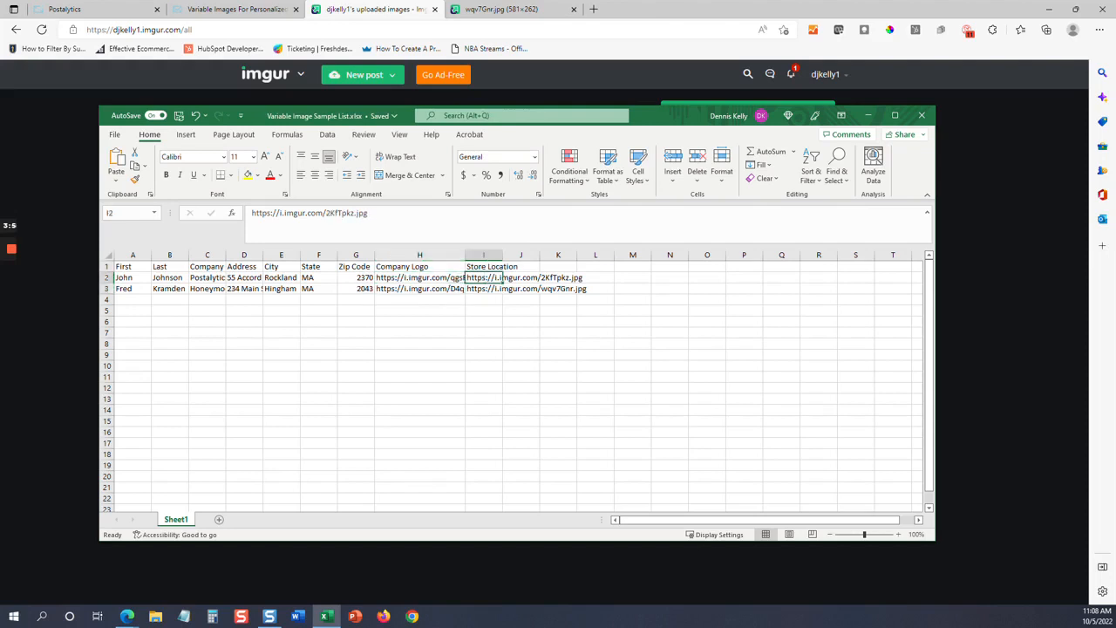
{"action": "left_click", "coordinate": [502, 289]}
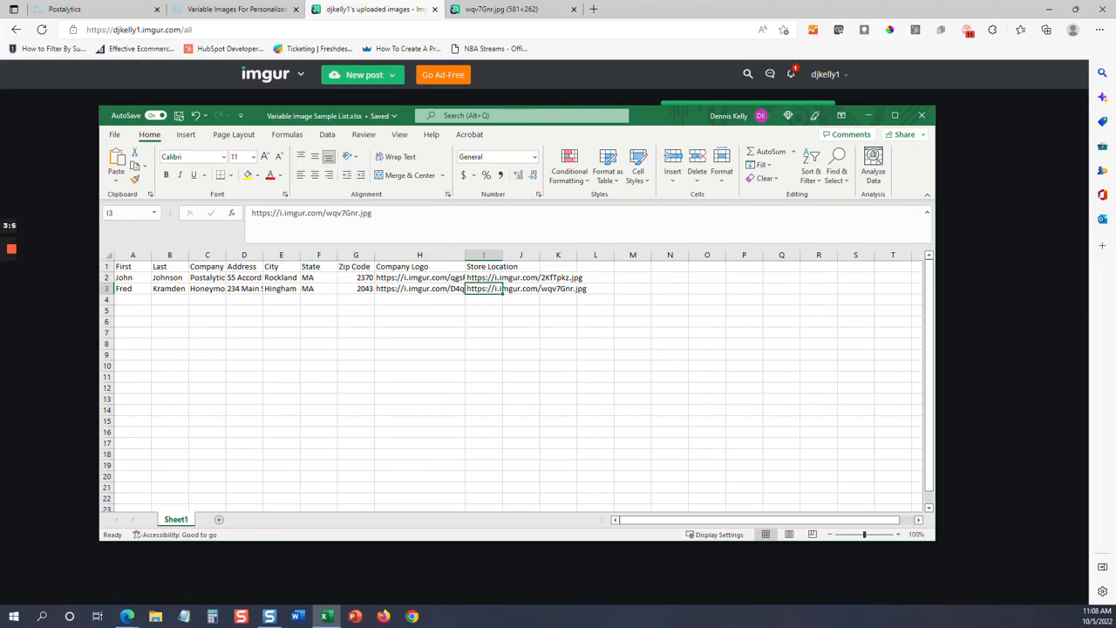
{"action": "left_click", "coordinate": [436, 277]}
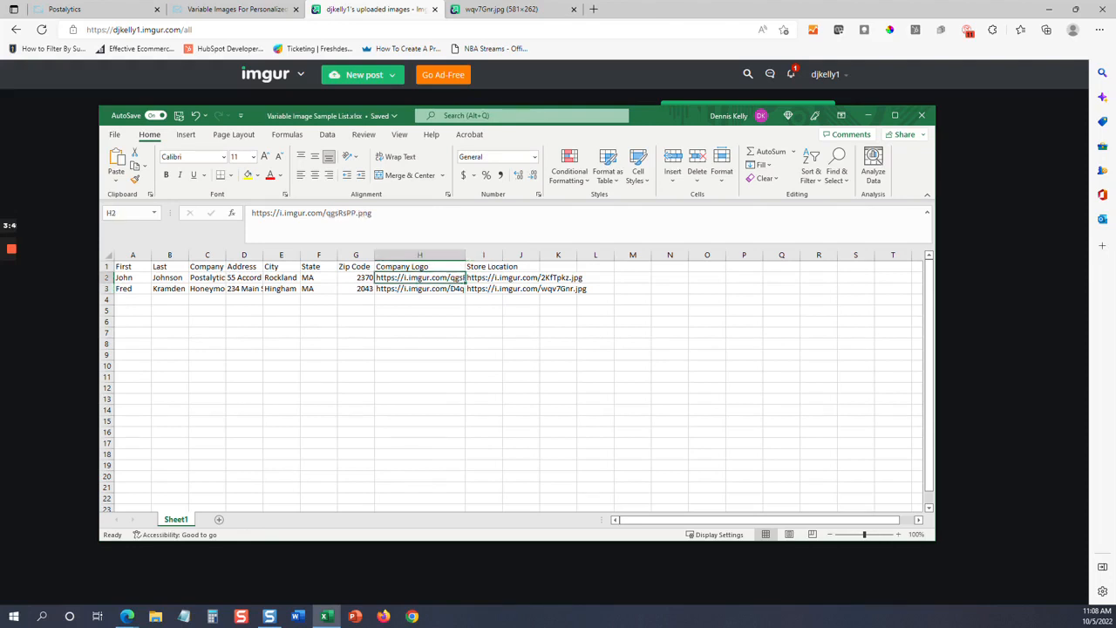
{"action": "left_click", "coordinate": [502, 289]}
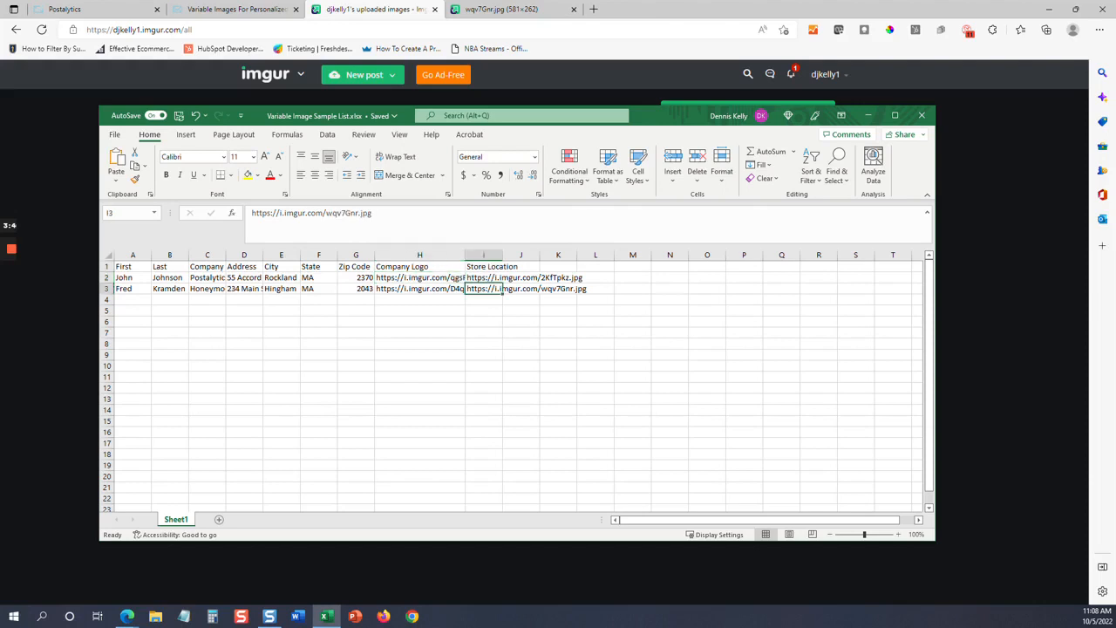
Step: Switch to the Postalytics letter template and add a variable image beside the address block, aligned with the block's upper edge
{"action": "left_click", "coordinate": [118, 16]}
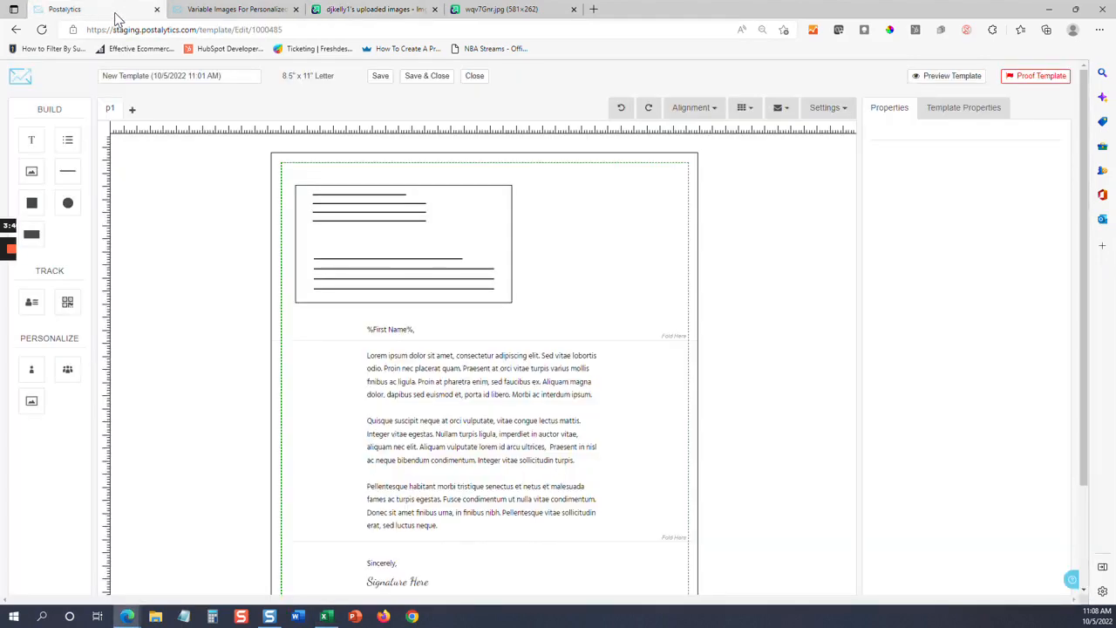
{"action": "left_click", "coordinate": [32, 401]}
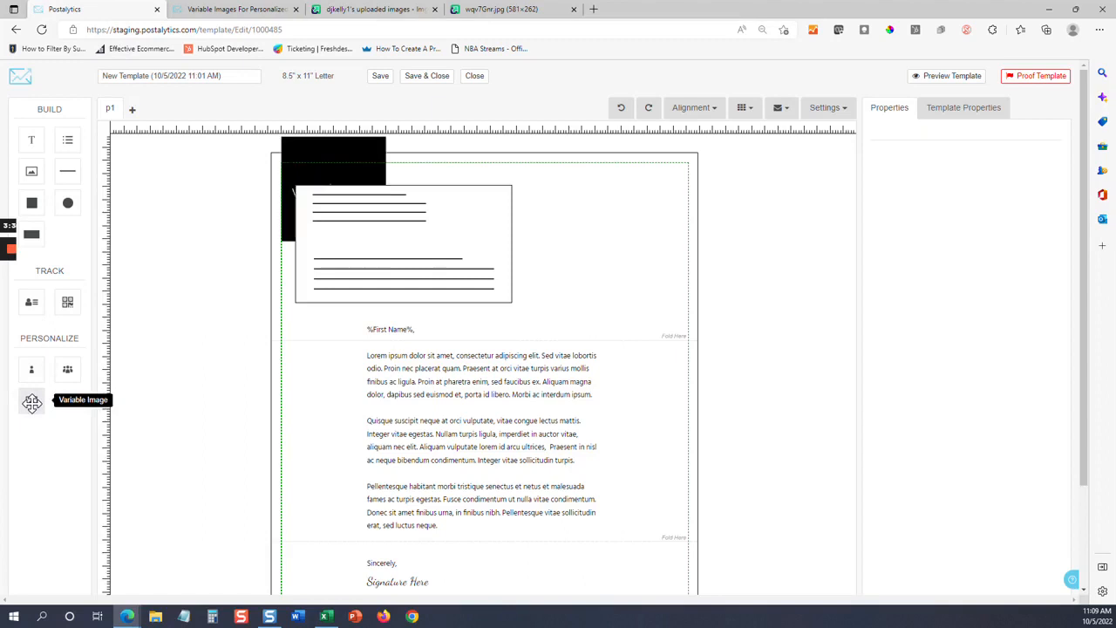
{"action": "left_click_drag", "start_coordinate": [316, 174], "coordinate": [429, 207]}
{"action": "left_click_drag", "start_coordinate": [504, 227], "coordinate": [591, 234]}
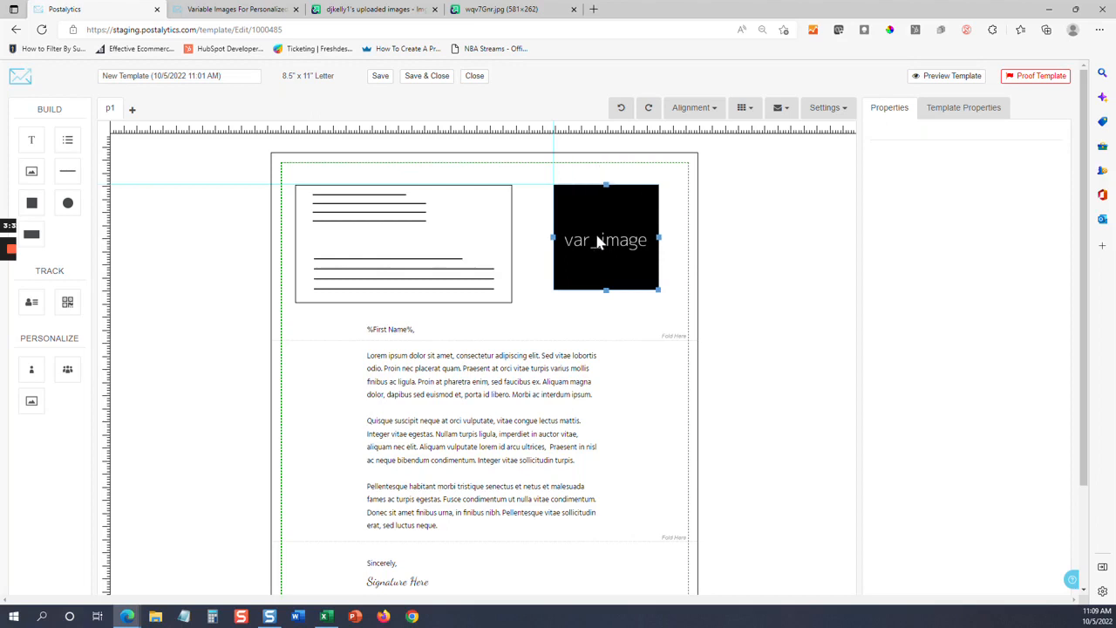
Step: Set the new variable image's sample list to 2-Variable-Images-In-List
{"action": "left_click", "coordinate": [600, 245]}
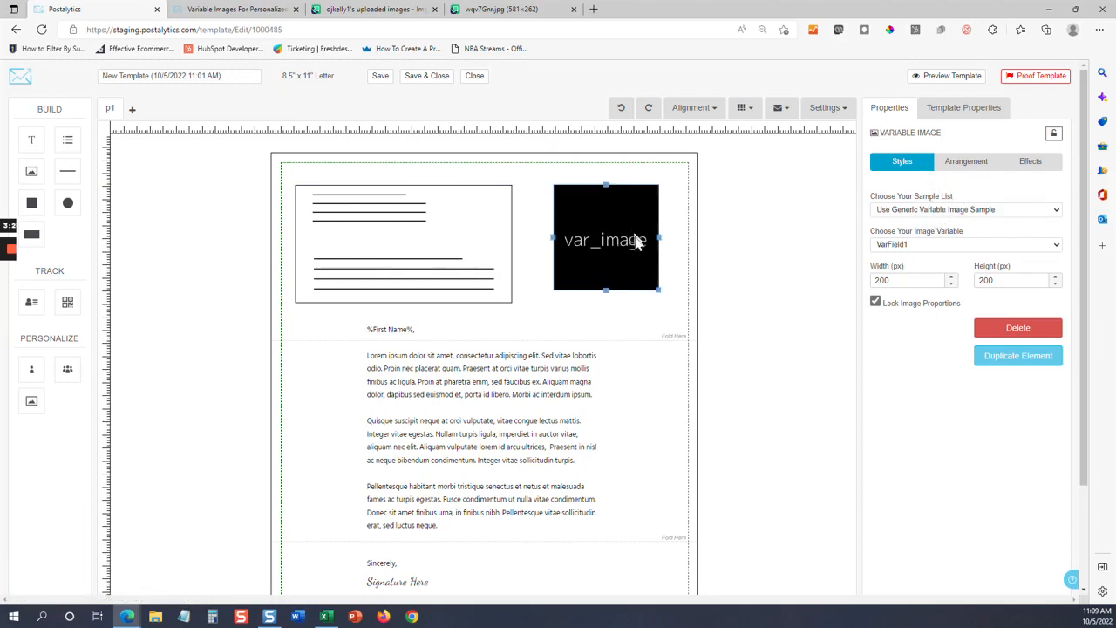
{"action": "left_click", "coordinate": [903, 212]}
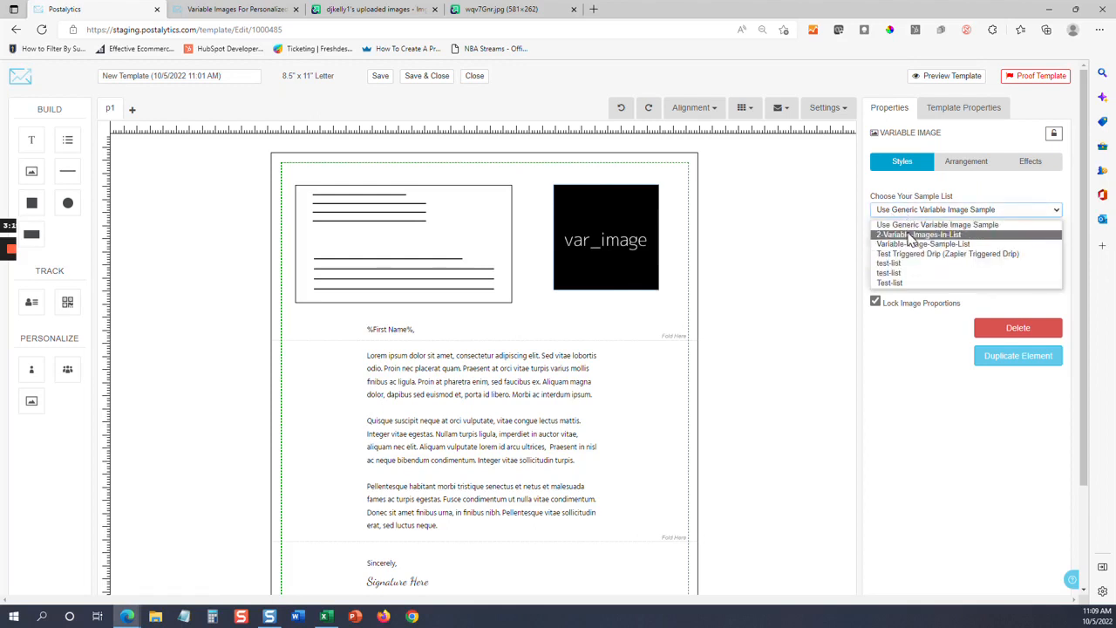
{"action": "left_click", "coordinate": [911, 236]}
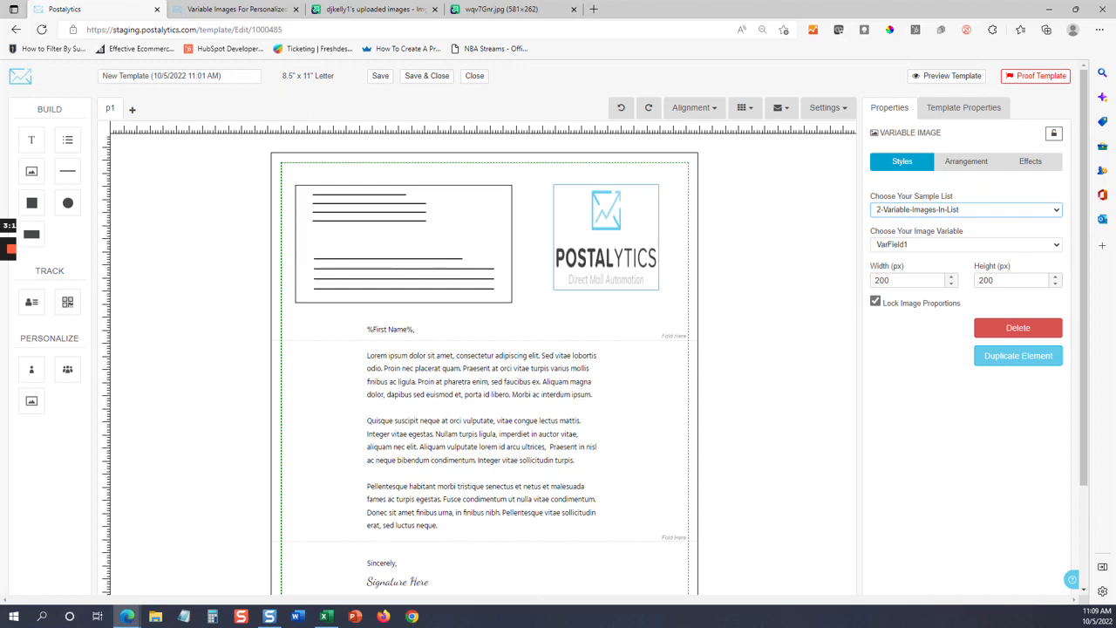
Step: Resize the logo image to 300 px wide by 160 px high with proportions unlocked, and move it inside the page margin
{"action": "left_click", "coordinate": [876, 302]}
{"action": "double_click", "coordinate": [882, 280]}
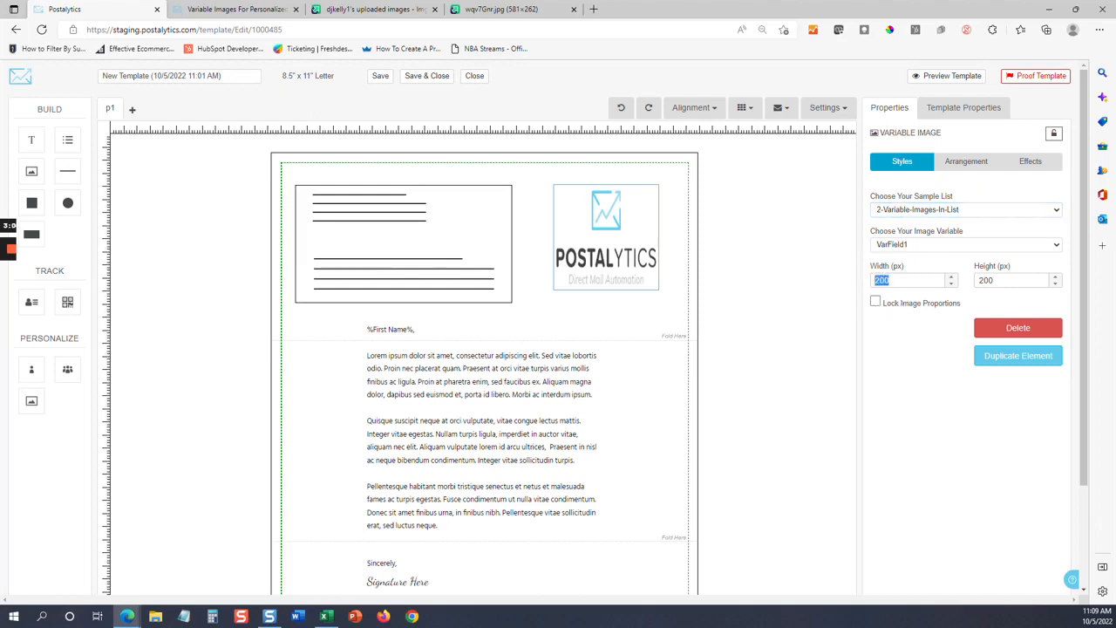
{"action": "type", "text": "3"}
{"action": "left_click", "coordinate": [995, 280]}
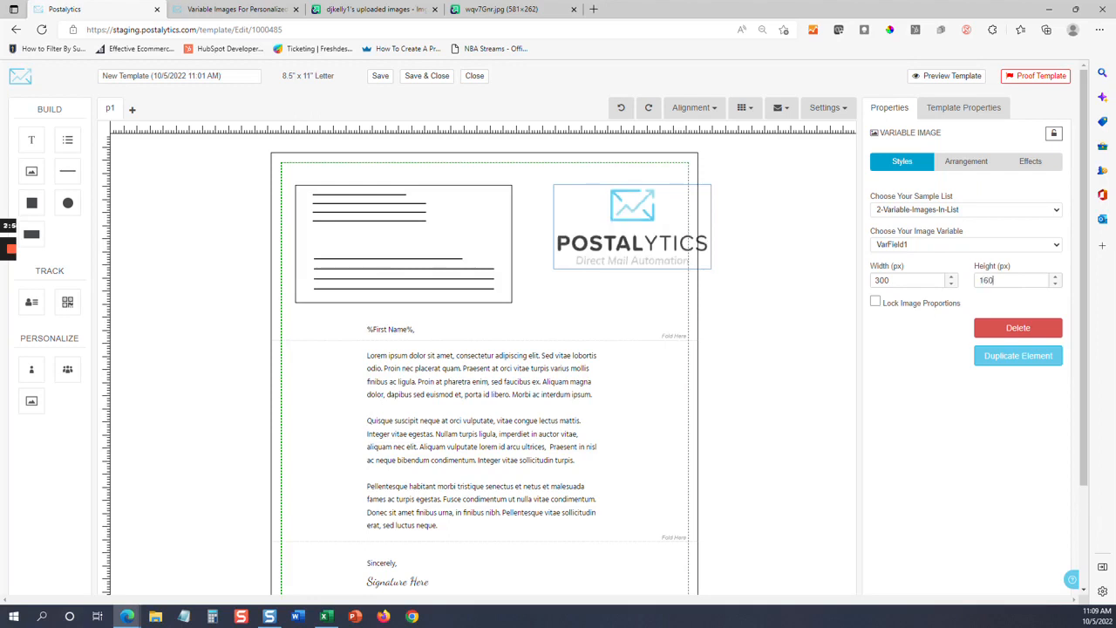
{"action": "left_click", "coordinate": [609, 230]}
{"action": "left_click_drag", "start_coordinate": [608, 230], "coordinate": [576, 228]}
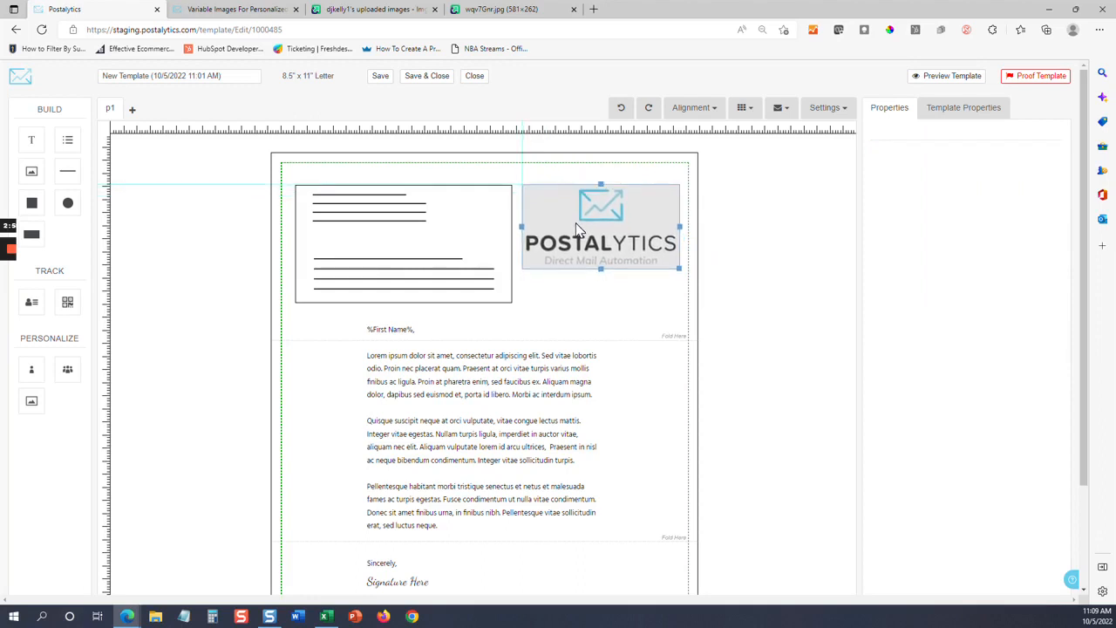
Step: Add a second variable image and place it in the empty area beside the signature, level with "Sincerely,"
{"action": "scroll", "coordinate": [579, 229], "scroll_direction": "down", "scroll_amount": 2}
{"action": "left_click", "coordinate": [555, 456]}
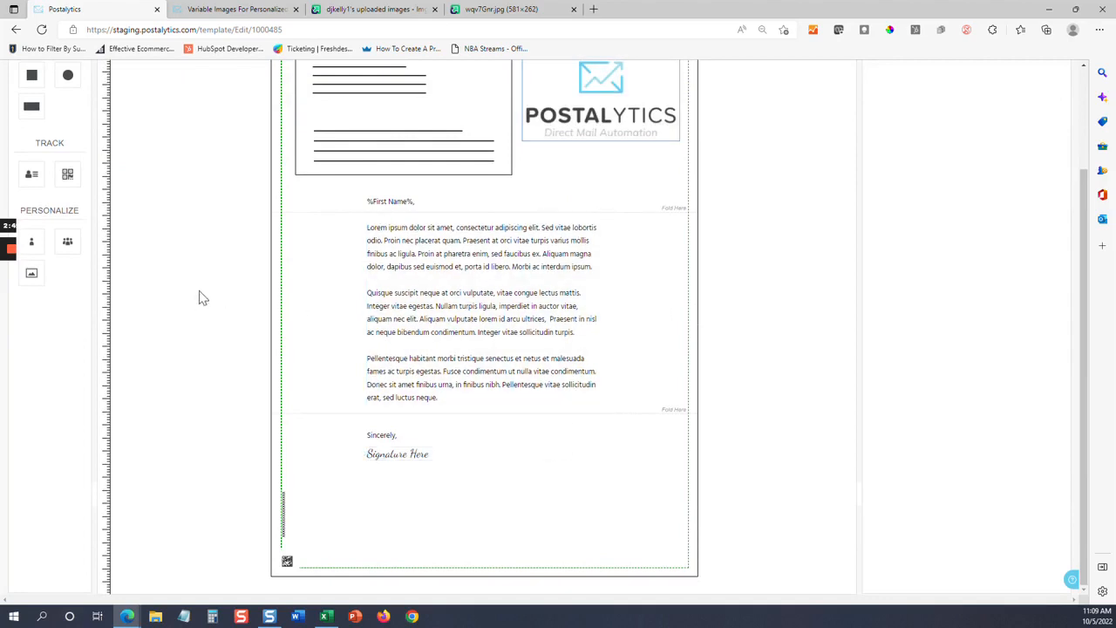
{"action": "scroll", "coordinate": [214, 192], "scroll_direction": "up", "scroll_amount": 2}
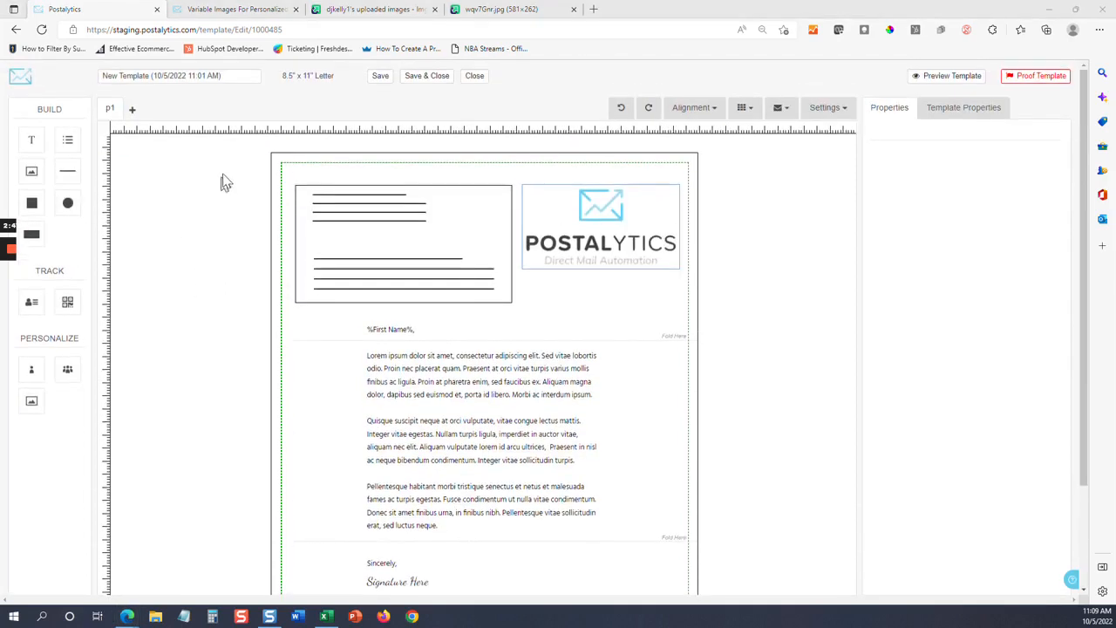
{"action": "left_click", "coordinate": [32, 400]}
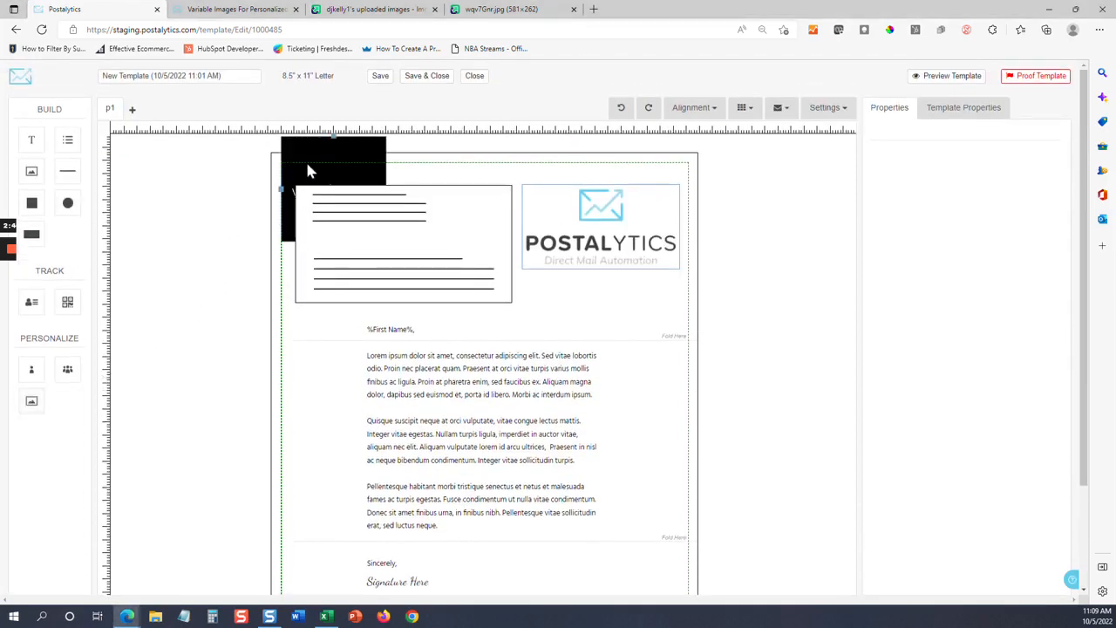
{"action": "left_click_drag", "start_coordinate": [306, 161], "coordinate": [555, 568]}
{"action": "scroll", "coordinate": [540, 436], "scroll_direction": "down", "scroll_amount": 2}
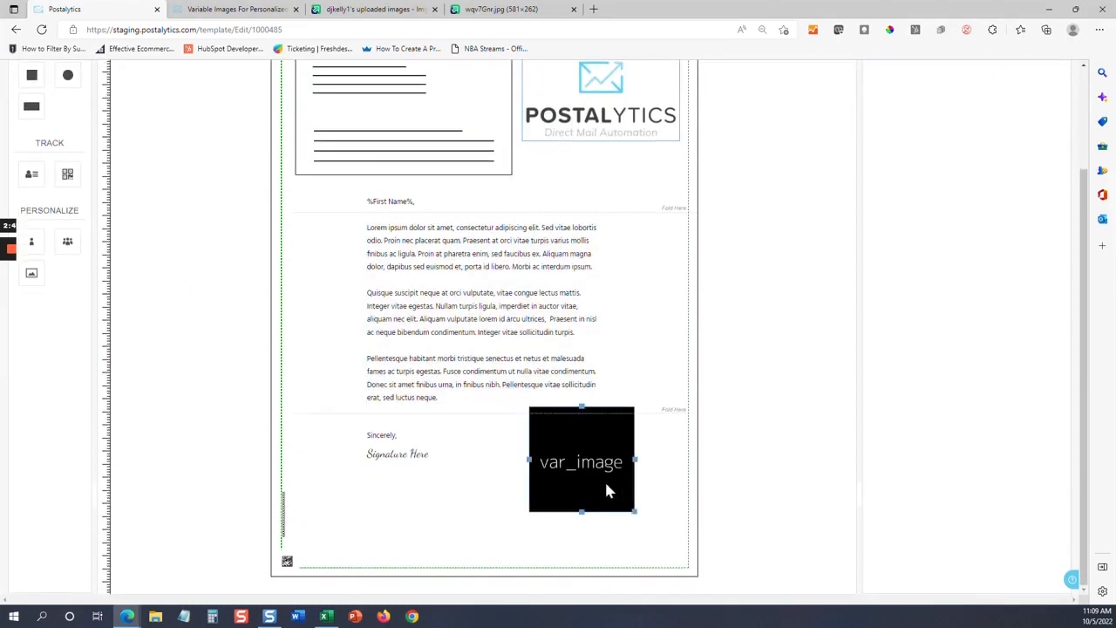
{"action": "left_click_drag", "start_coordinate": [595, 460], "coordinate": [594, 490]}
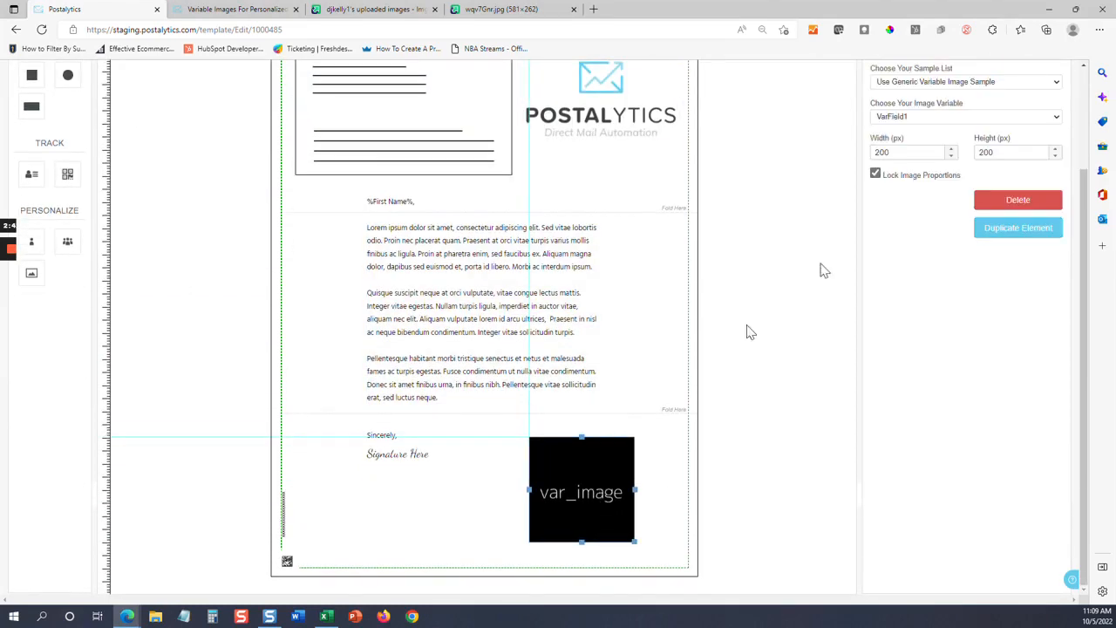
Step: Set the second variable image's sample list to 2-Variable-Images-In-List and its image variable to VarField2
{"action": "scroll", "coordinate": [974, 131], "scroll_direction": "up", "scroll_amount": 1}
{"action": "left_click", "coordinate": [974, 163]}
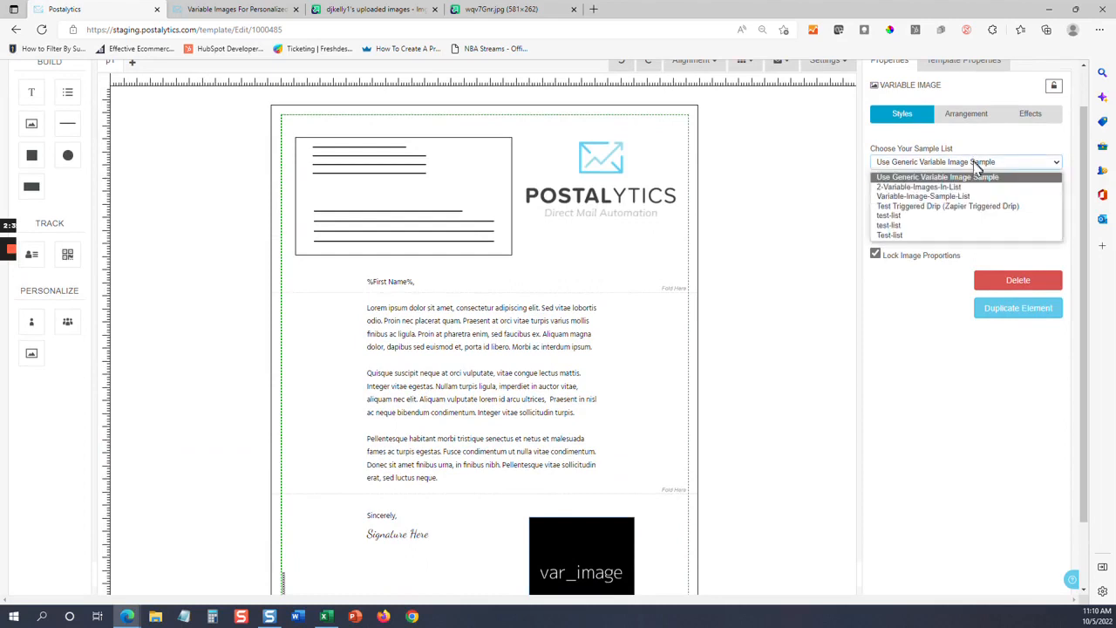
{"action": "left_click", "coordinate": [972, 186]}
{"action": "left_click", "coordinate": [964, 199]}
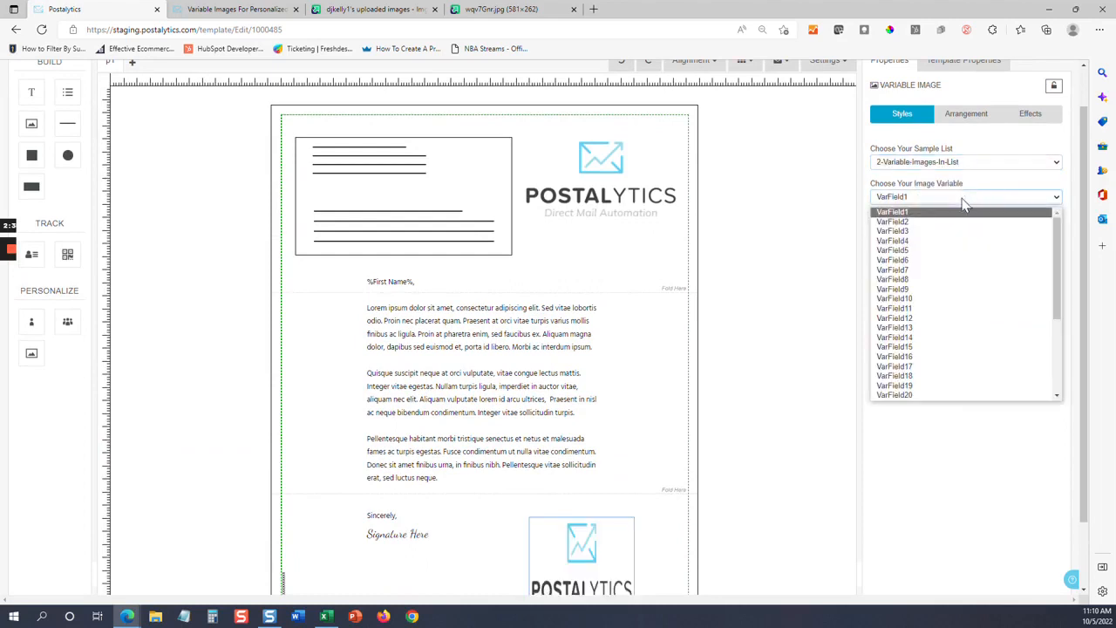
{"action": "left_click", "coordinate": [965, 223]}
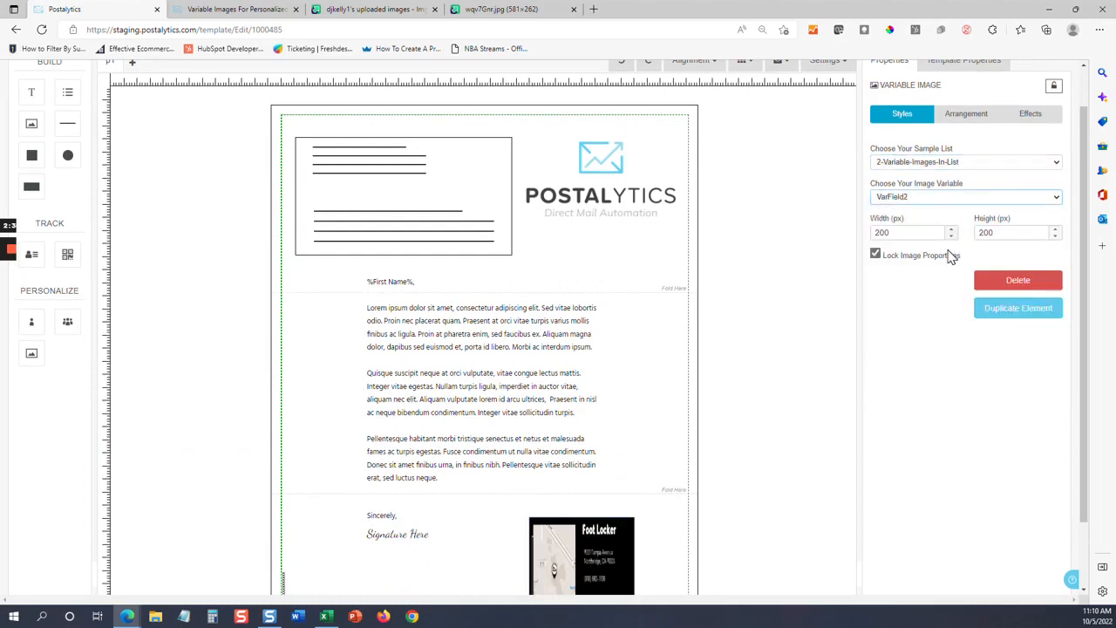
Step: Resize the store location image to 581 px wide by 262 px high with proportions unlocked, and move it within the page margins
{"action": "key", "text": "Tab"}
{"action": "type", "text": "5"}
{"action": "left_click", "coordinate": [876, 254]}
{"action": "left_click_drag", "start_coordinate": [999, 234], "coordinate": [963, 236]}
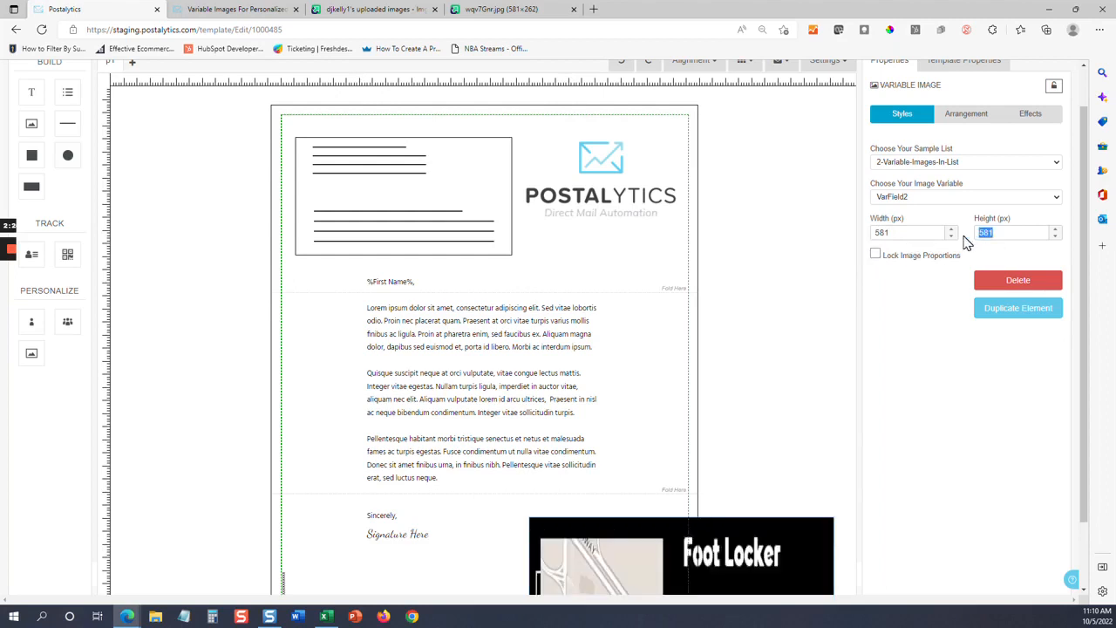
{"action": "type", "text": "262"}
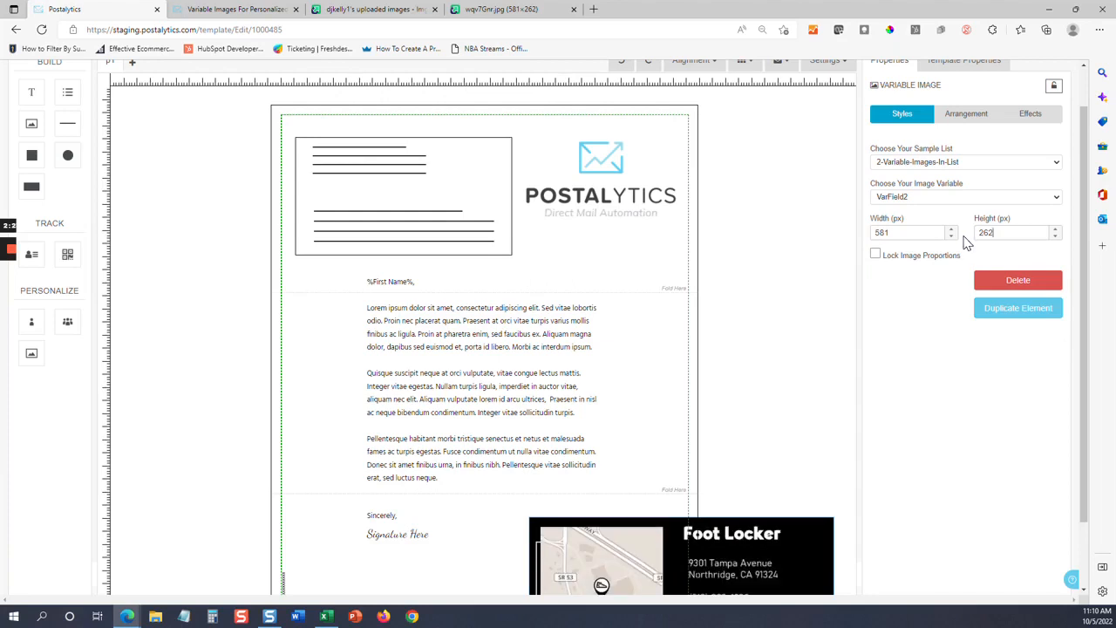
{"action": "left_click_drag", "start_coordinate": [714, 555], "coordinate": [552, 527]}
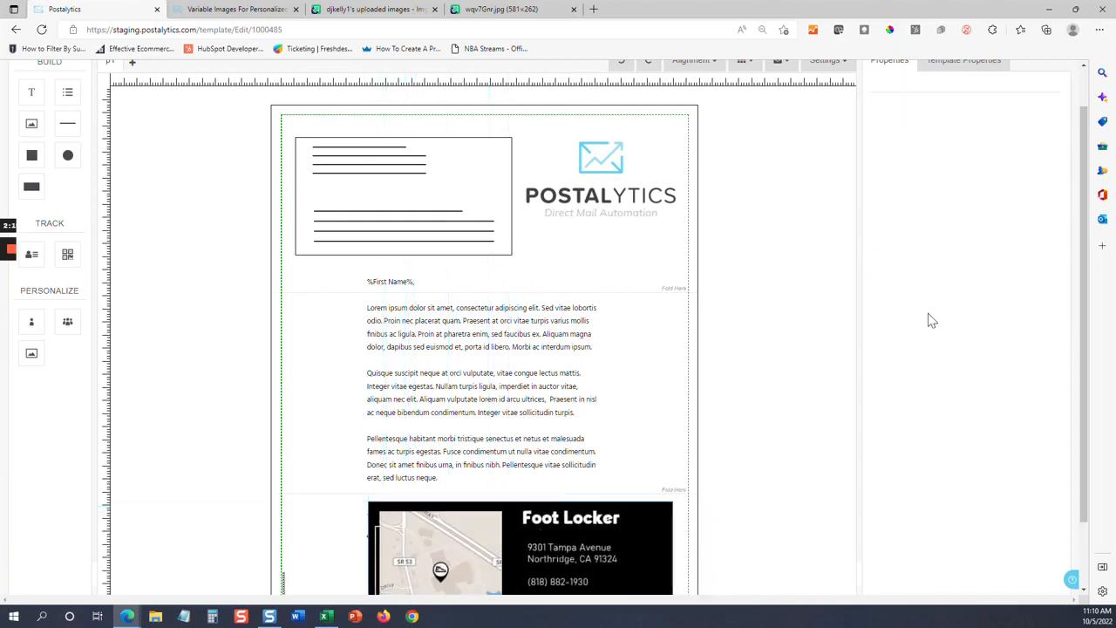
Step: Lock the store location image's proportions, scale it down to roughly two thirds size and place it beside the signature
{"action": "scroll", "coordinate": [810, 336], "scroll_direction": "down", "scroll_amount": 1}
{"action": "scroll", "coordinate": [747, 411], "scroll_direction": "up", "scroll_amount": 2}
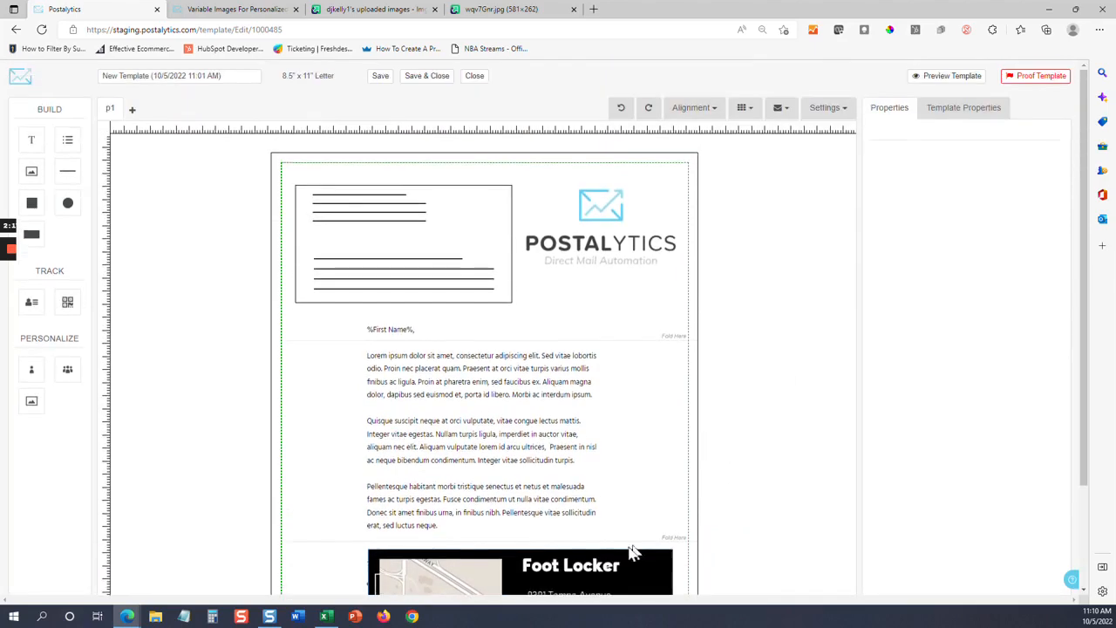
{"action": "left_click", "coordinate": [625, 564]}
{"action": "left_click", "coordinate": [875, 302]}
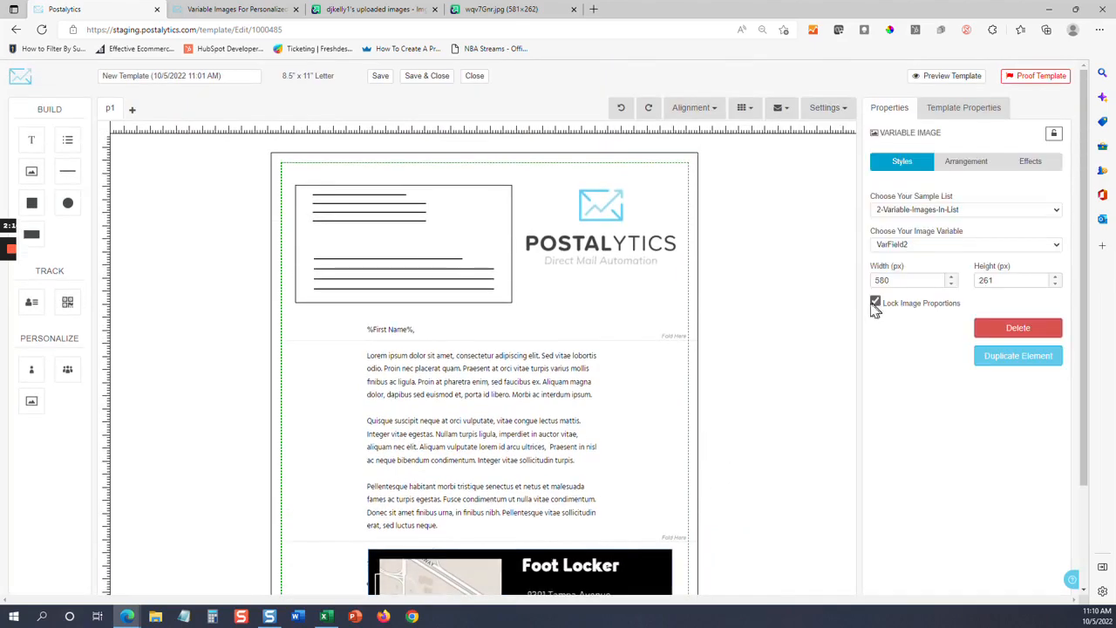
{"action": "scroll", "coordinate": [755, 329], "scroll_direction": "down", "scroll_amount": 2}
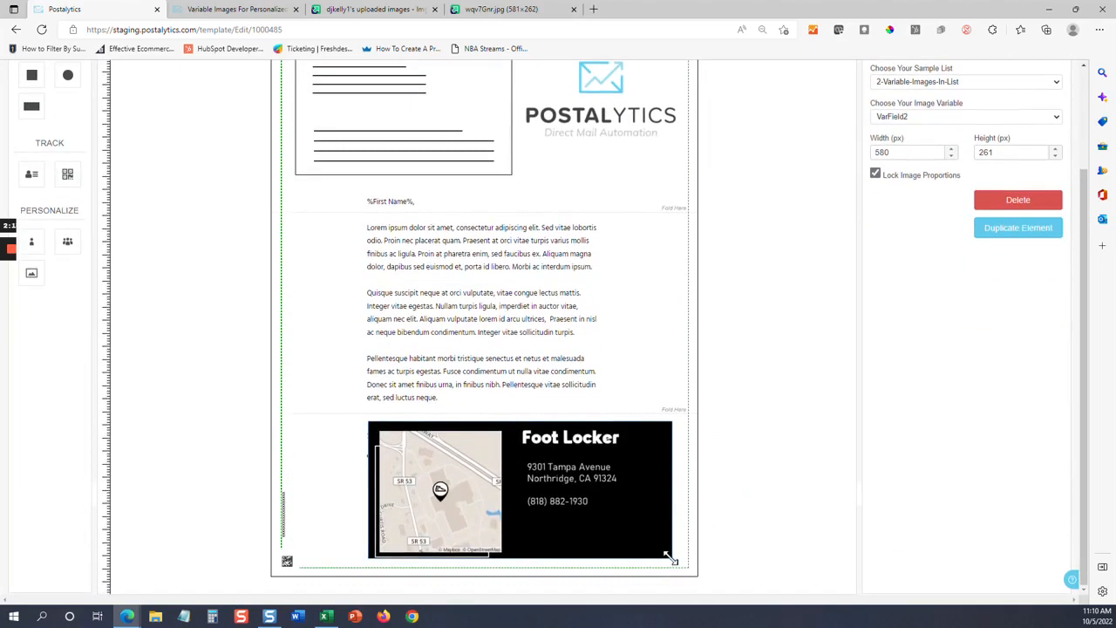
{"action": "left_click_drag", "start_coordinate": [664, 554], "coordinate": [563, 508]}
{"action": "left_click_drag", "start_coordinate": [476, 461], "coordinate": [582, 473]}
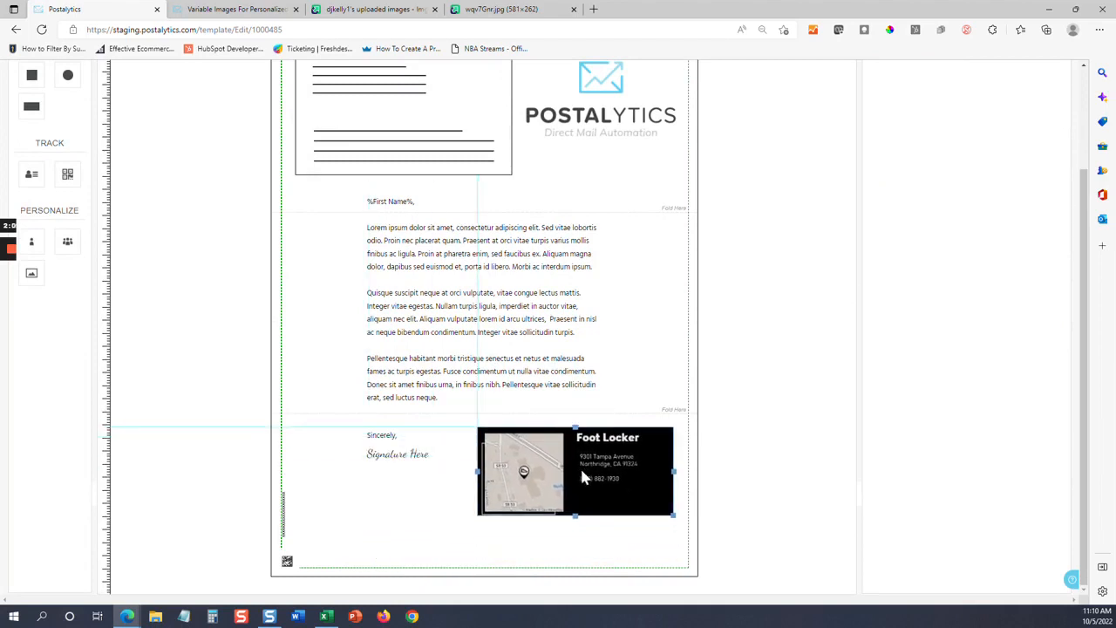
Step: Start proofing the letter template and use list data as the source for the PDF proofs
{"action": "scroll", "coordinate": [618, 413], "scroll_direction": "up", "scroll_amount": 2}
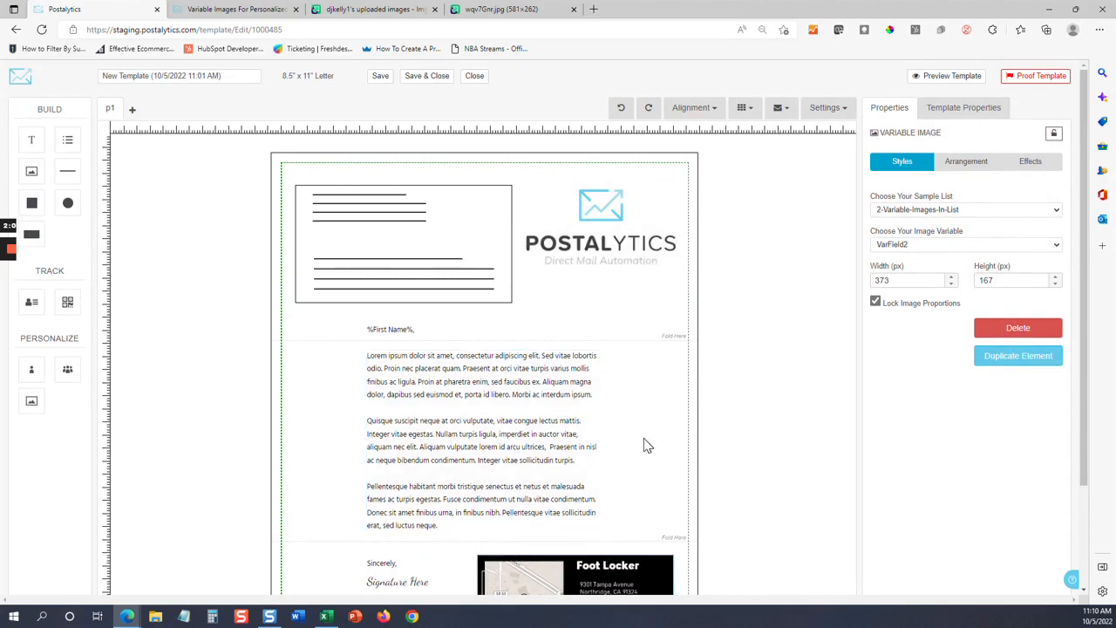
{"action": "left_click", "coordinate": [1039, 79]}
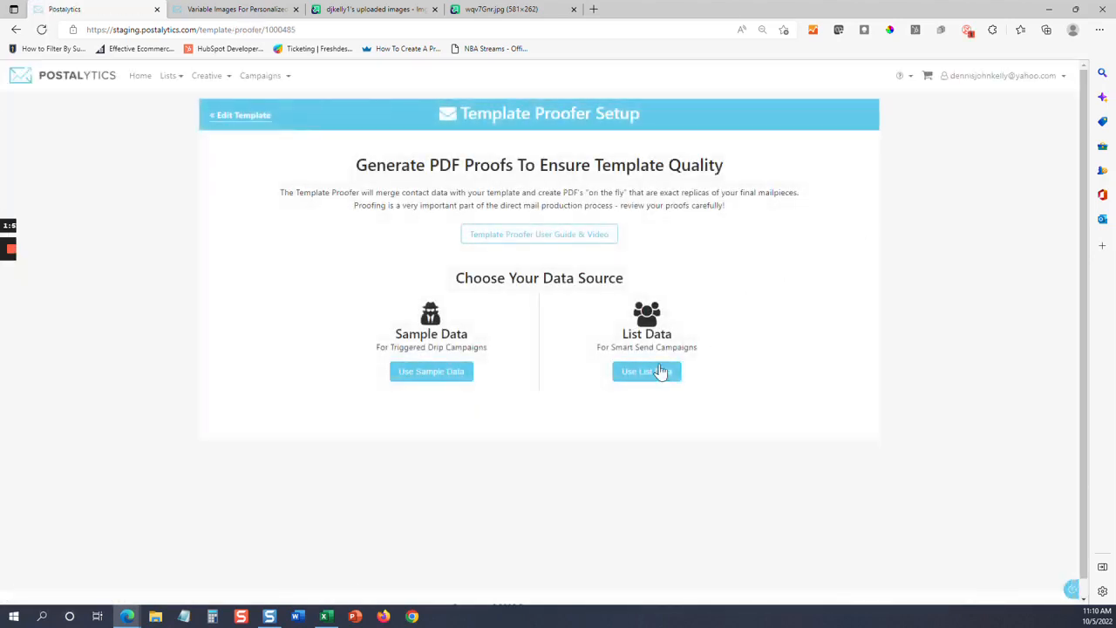
{"action": "left_click", "coordinate": [660, 373]}
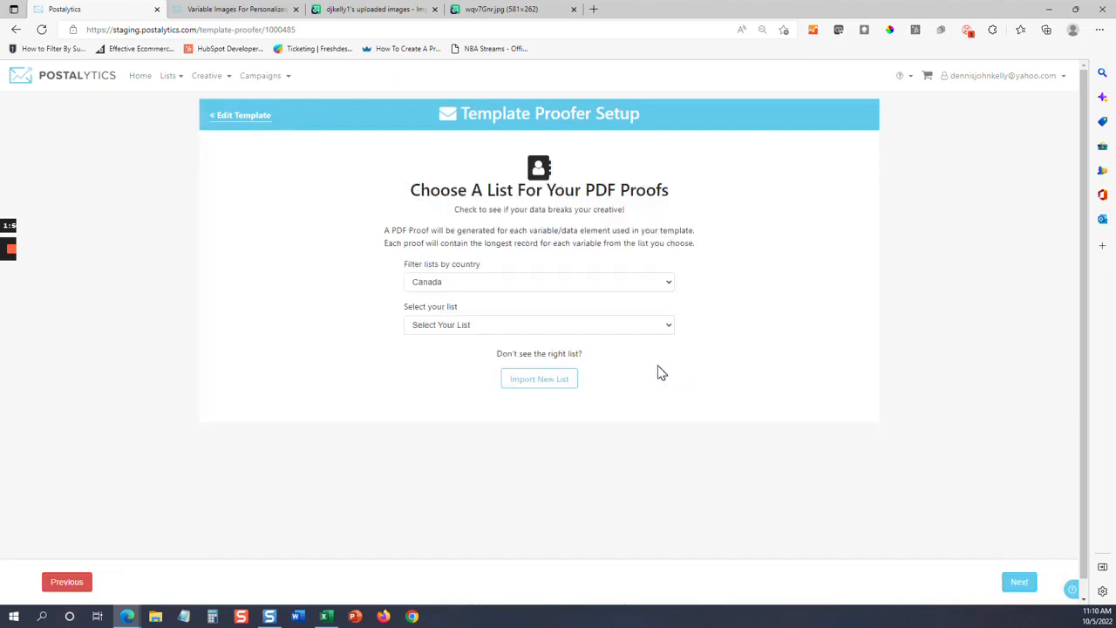
Step: Filter the proof lists by United States and select 2-Variable-Images-In-List for the PDF proofs
{"action": "left_click", "coordinate": [592, 286]}
{"action": "left_click", "coordinate": [582, 298]}
{"action": "left_click", "coordinate": [576, 326]}
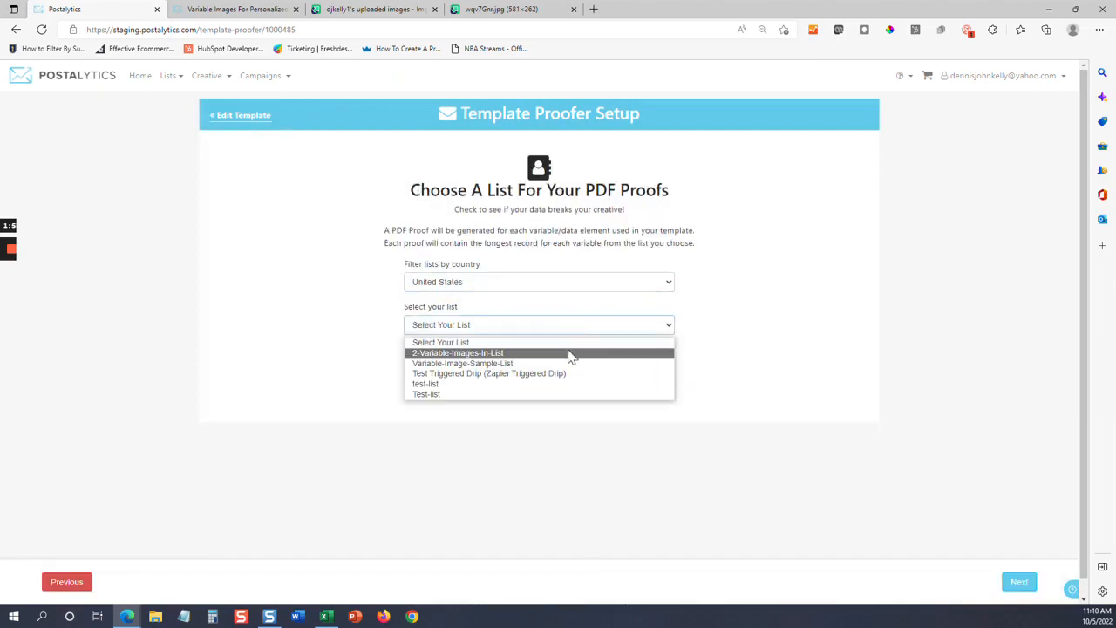
{"action": "left_click", "coordinate": [569, 353]}
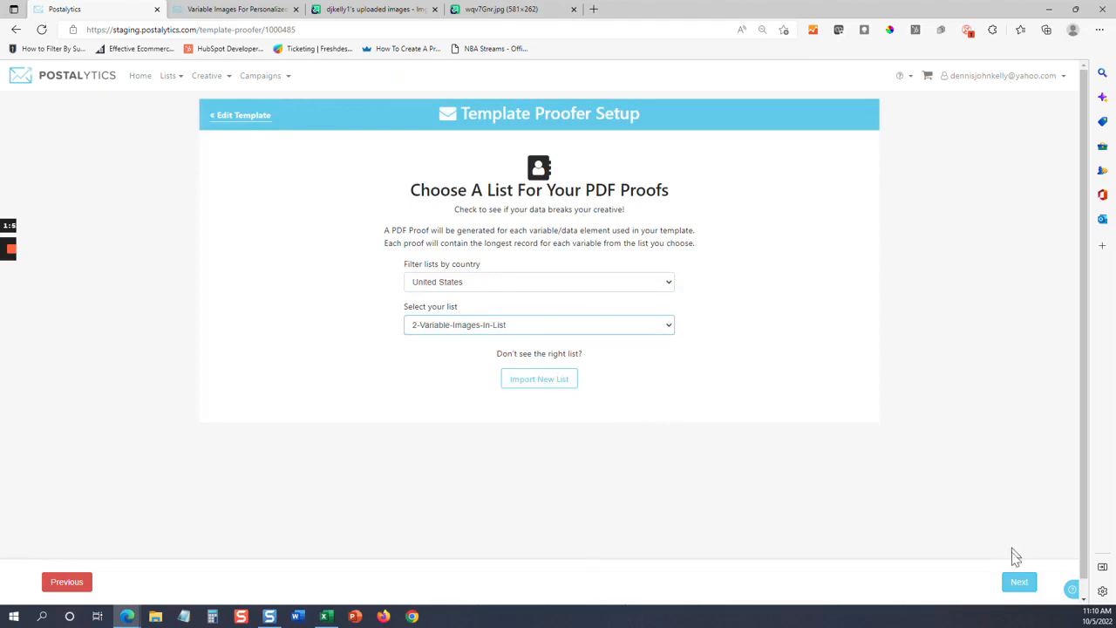
Step: Generate the PDF proofs from the chosen list and page through them to check the logo and store location images
{"action": "left_click", "coordinate": [1015, 583]}
{"action": "left_click", "coordinate": [1007, 582]}
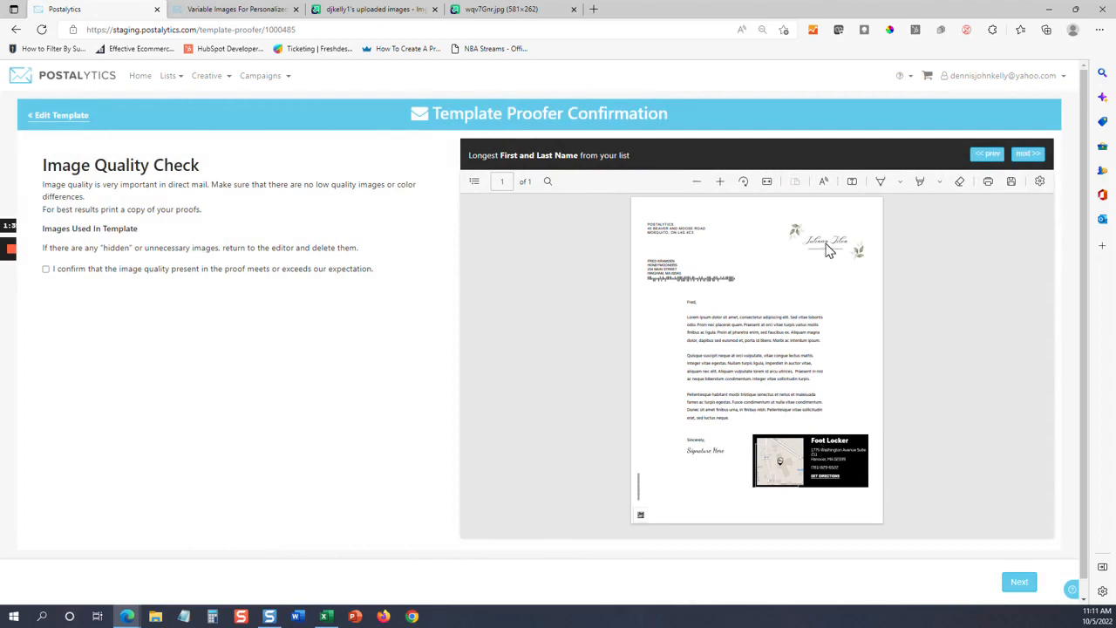
{"action": "left_click", "coordinate": [1029, 155]}
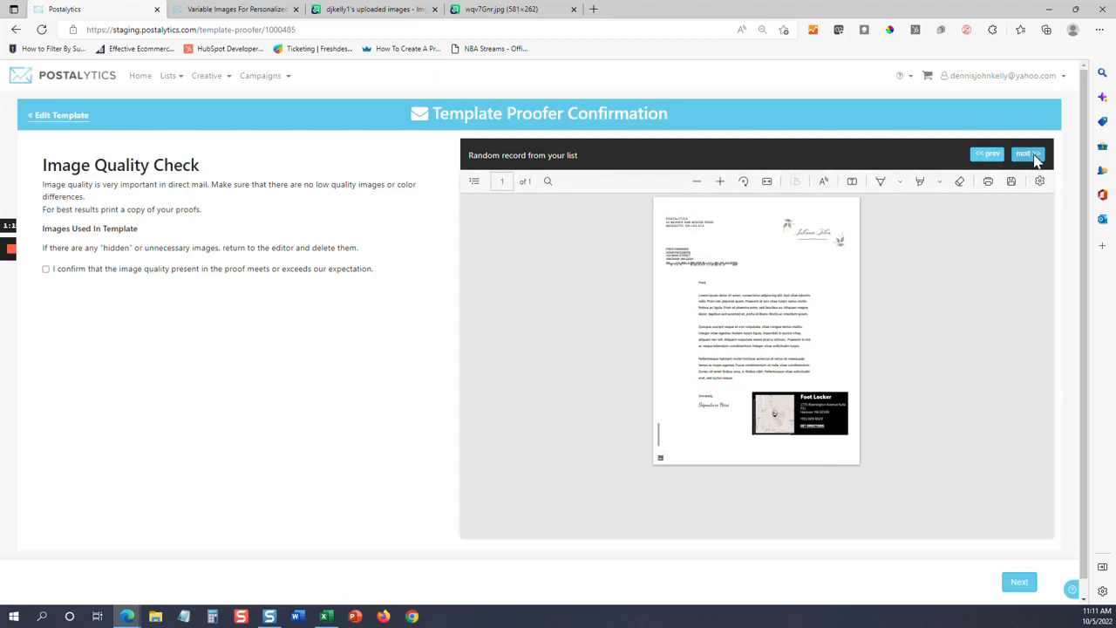
{"action": "left_click", "coordinate": [1028, 154]}
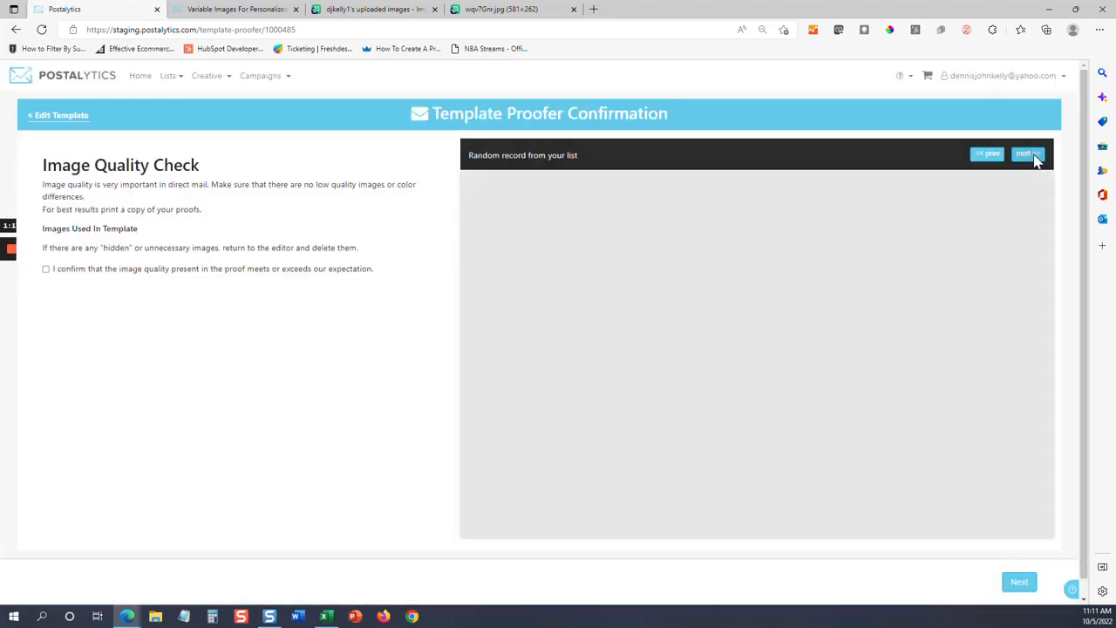